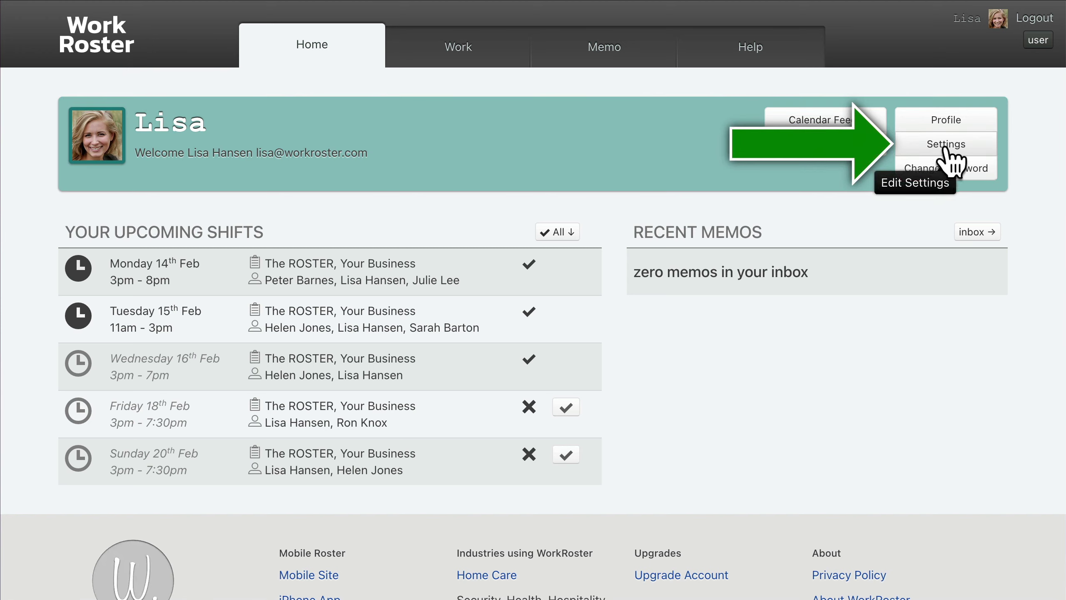
Open the account settings and keep 12 hour time enabled with (GMT+10:00) Sydney as the time zone.
click(950, 159)
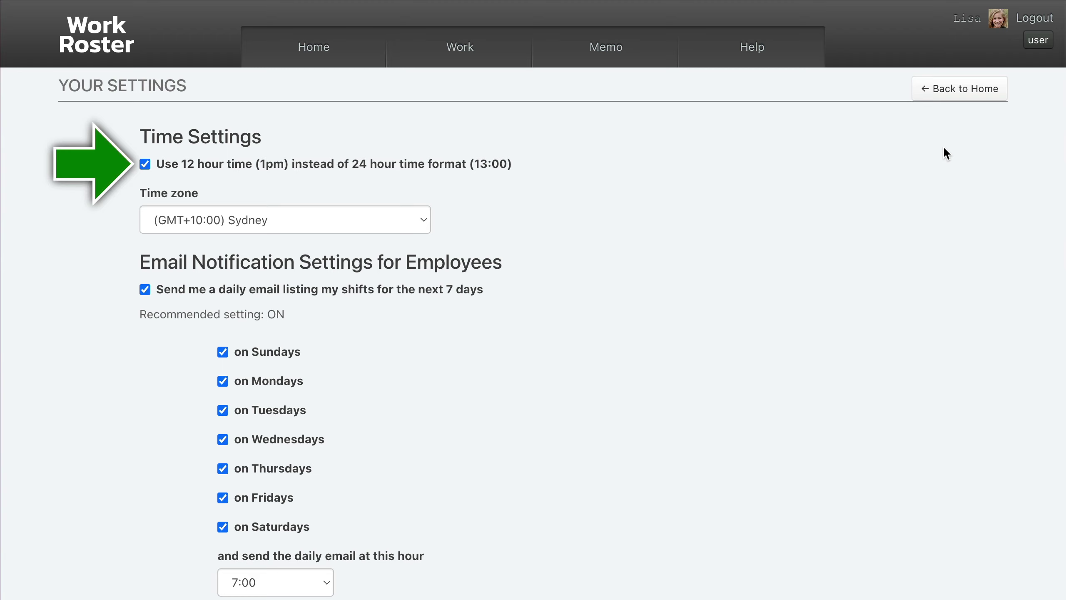
click(327, 165)
click(326, 165)
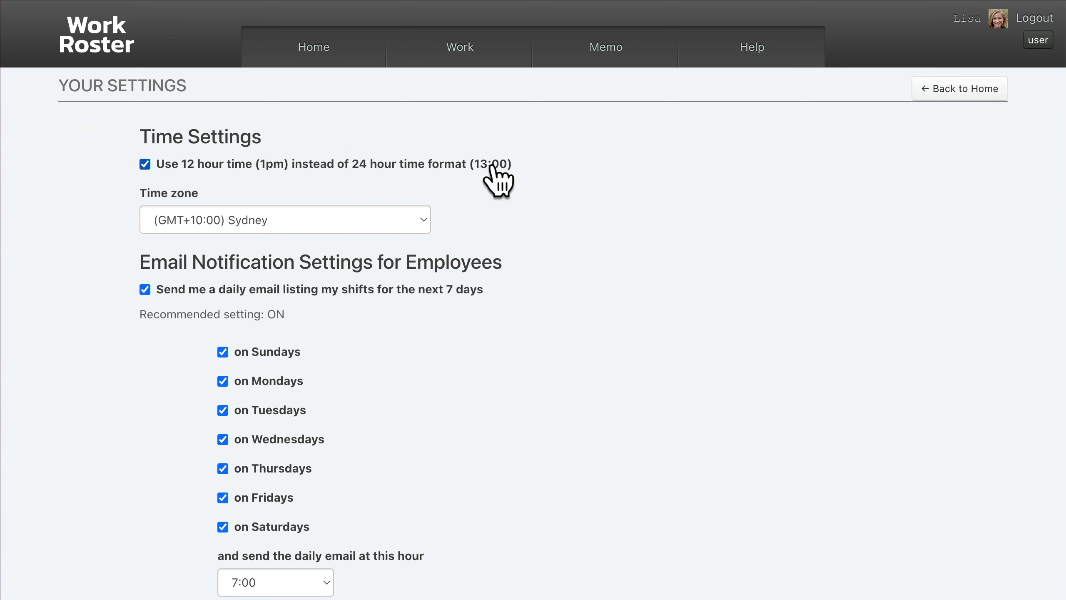
click(284, 219)
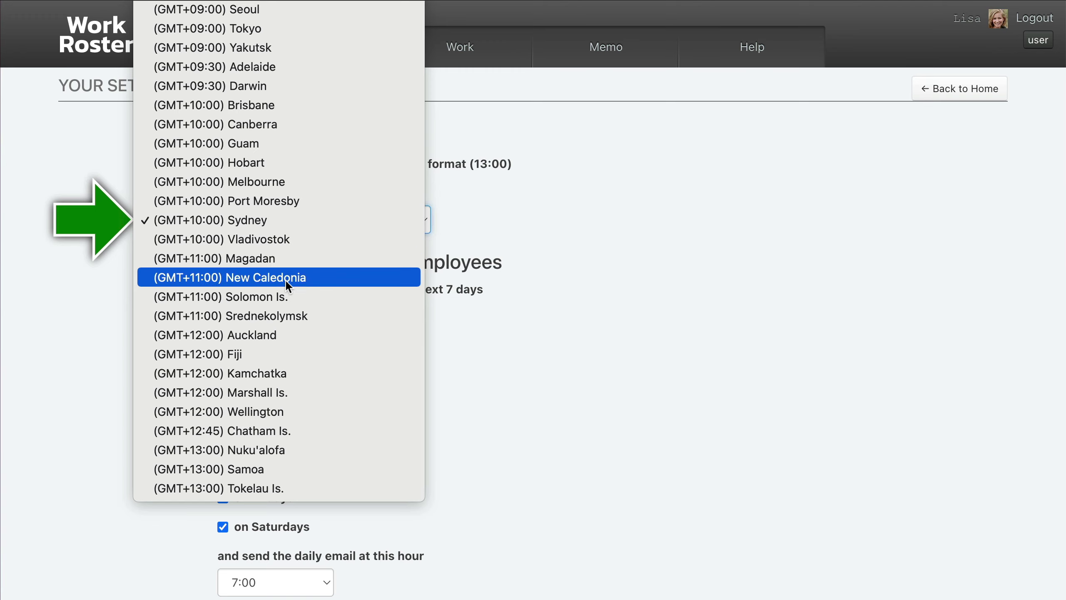
click(287, 226)
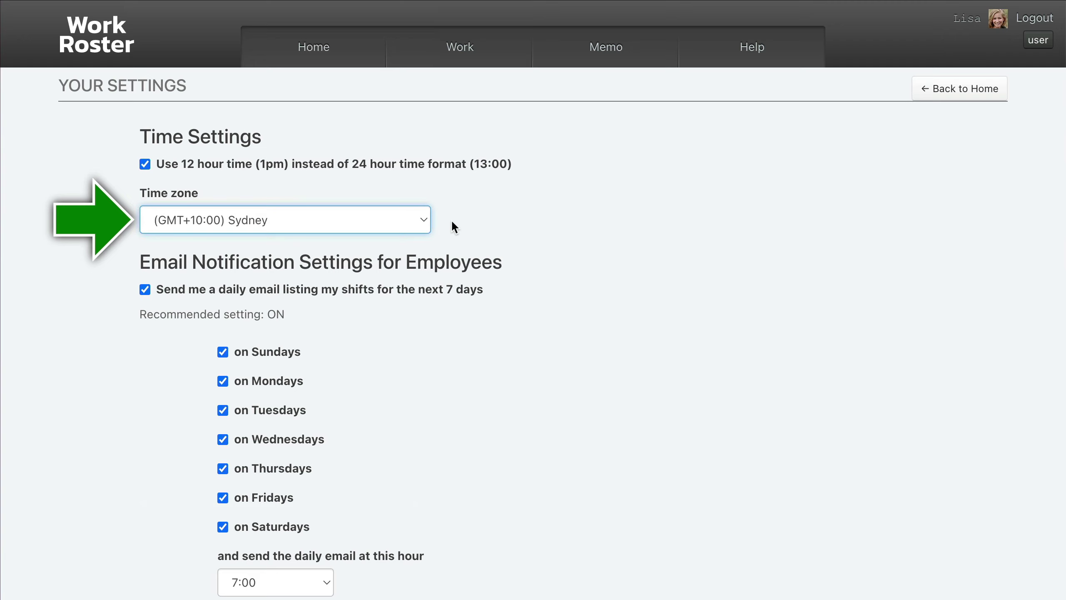
Set emails about recent shift updates to 2 days (recommended) and keep reminder emails at no.
scroll(452, 219, down, 6)
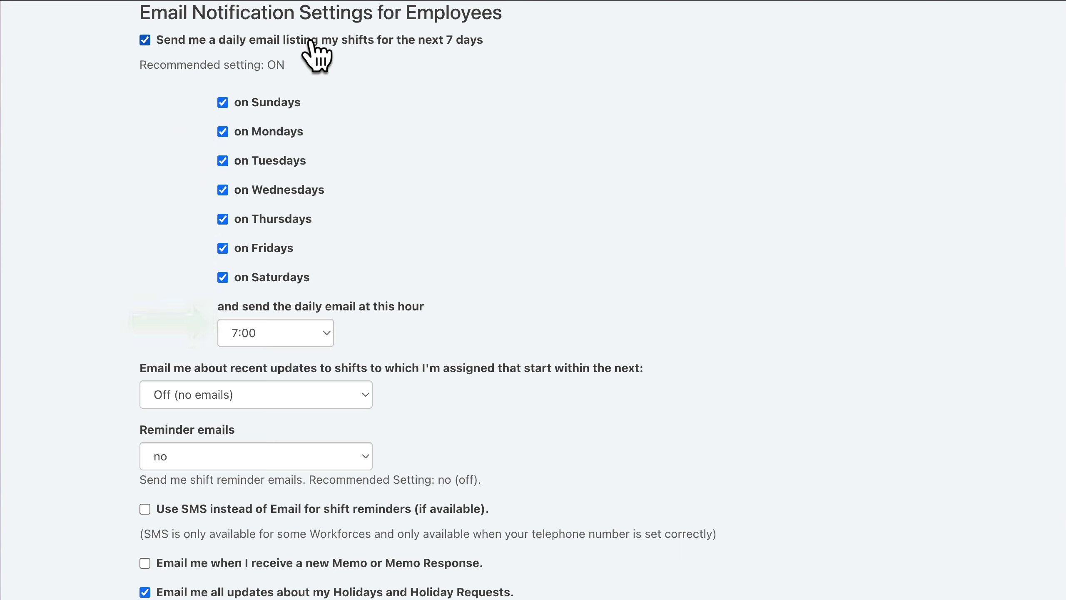
scroll(311, 40, down, 3)
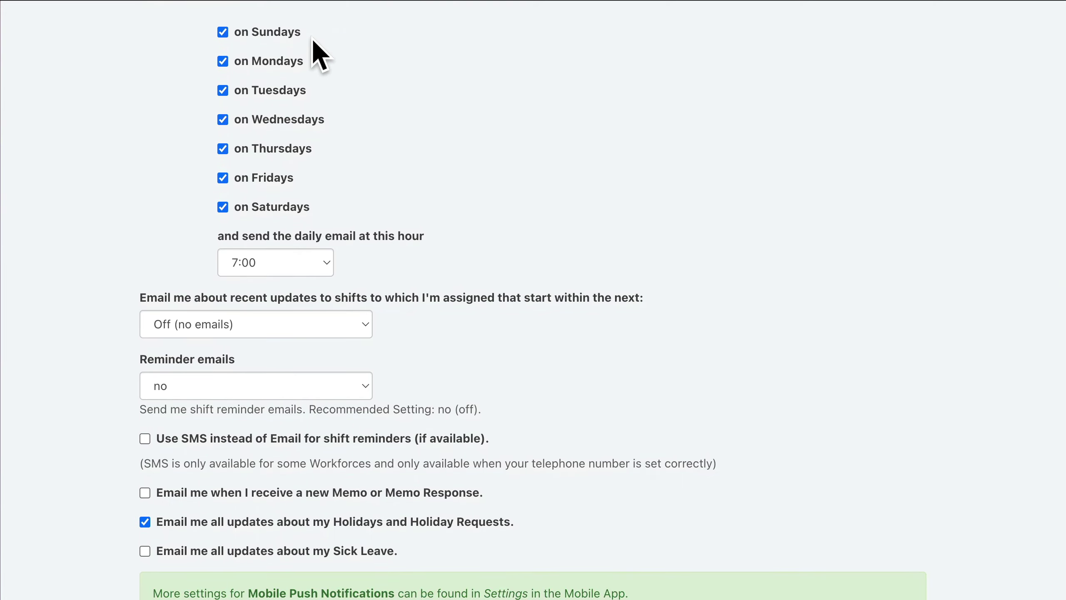
click(256, 324)
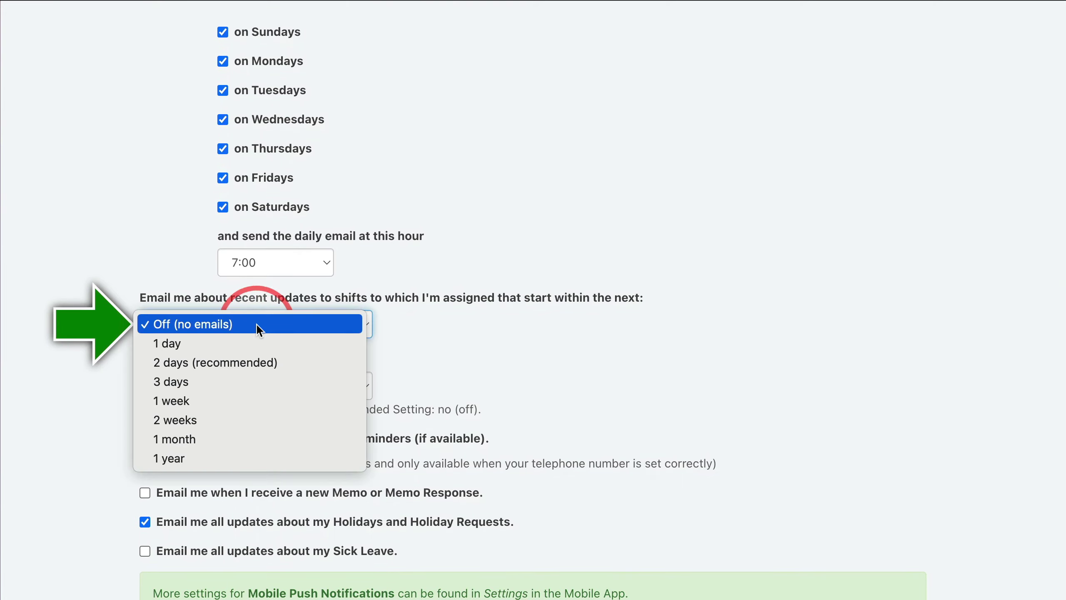
click(257, 358)
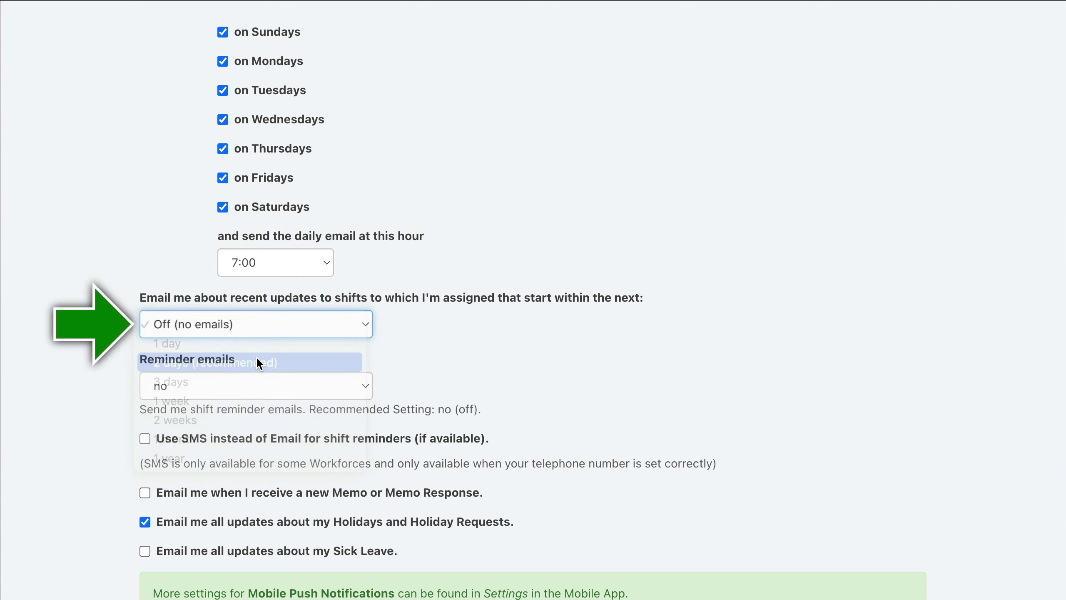
scroll(256, 357, down, 3)
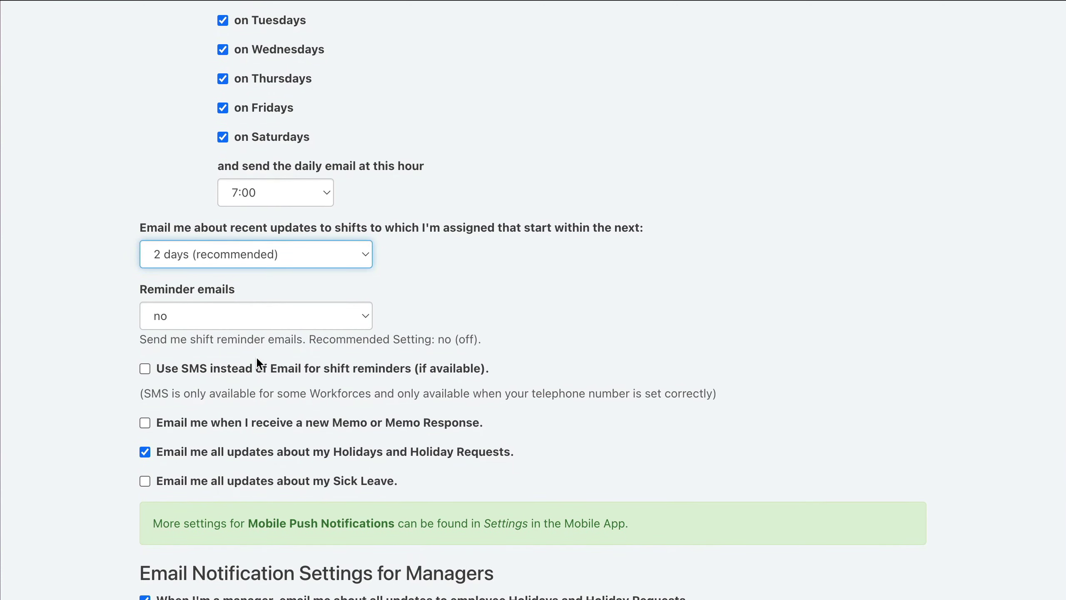
click(257, 316)
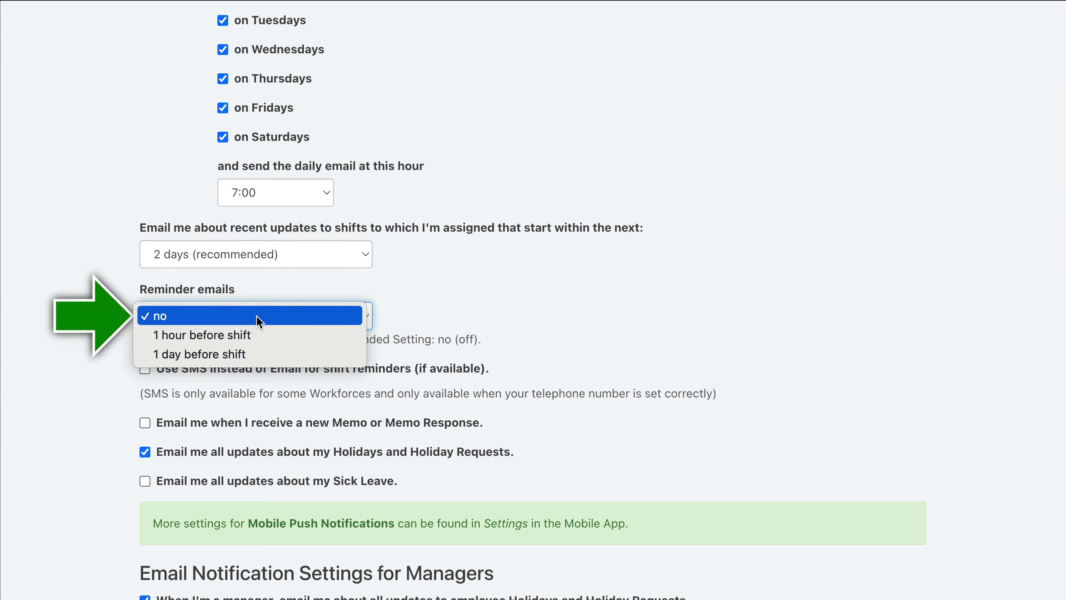
click(257, 316)
Review the remaining email notification options for employees, managers and all users.
scroll(257, 316, down, 3)
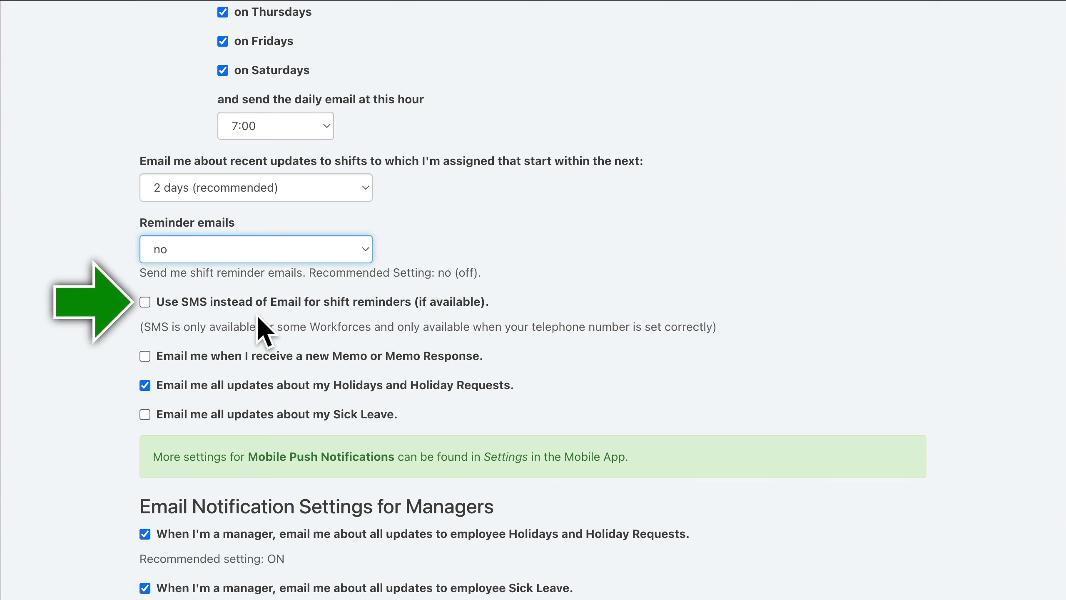
scroll(257, 315, down, 2)
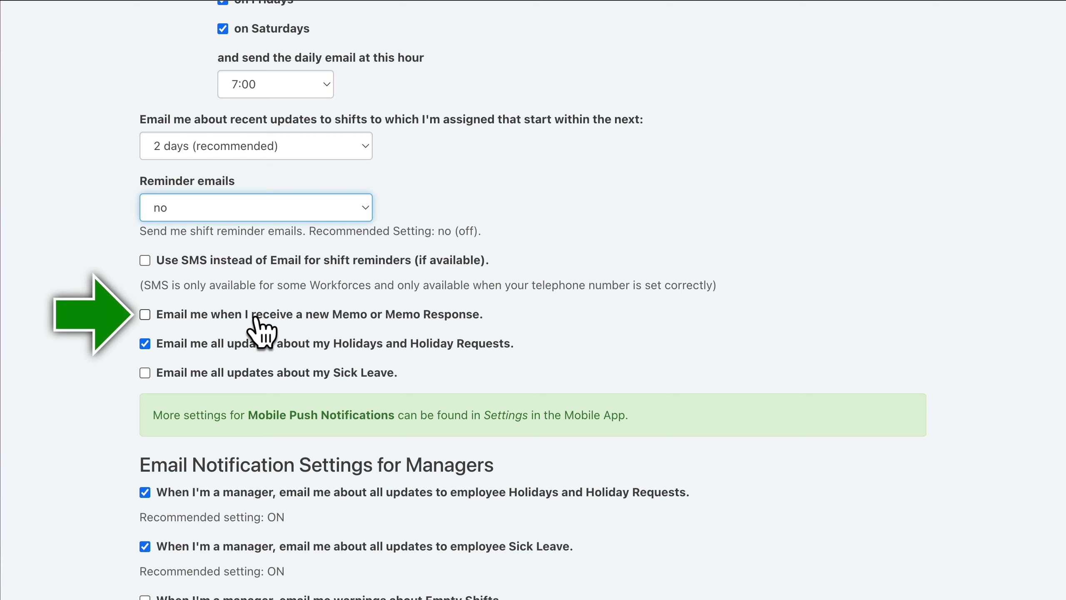
scroll(257, 319, down, 1)
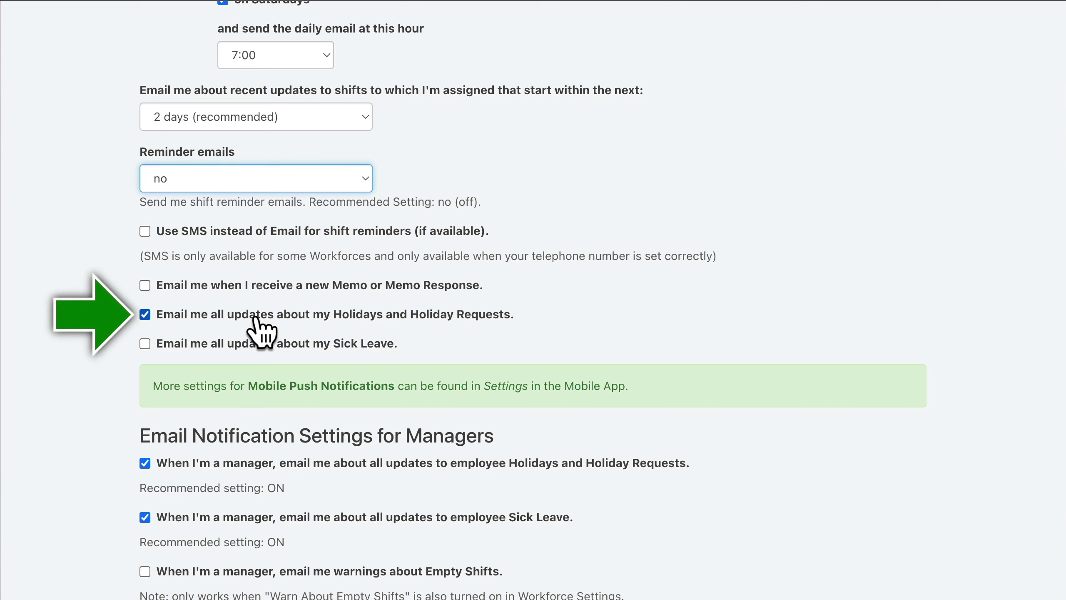
scroll(257, 319, down, 1)
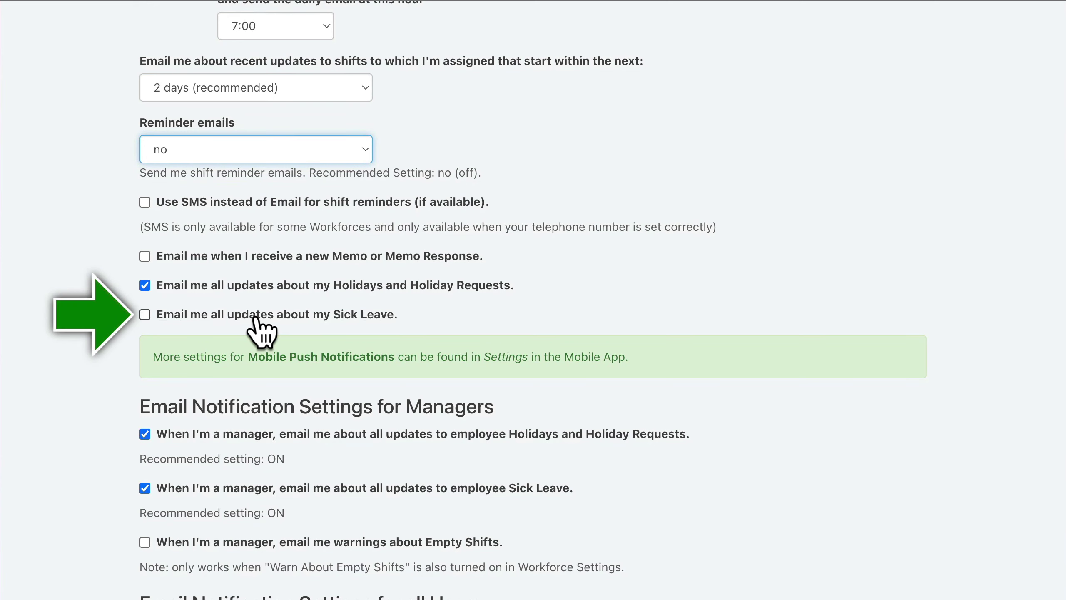
scroll(256, 319, down, 1)
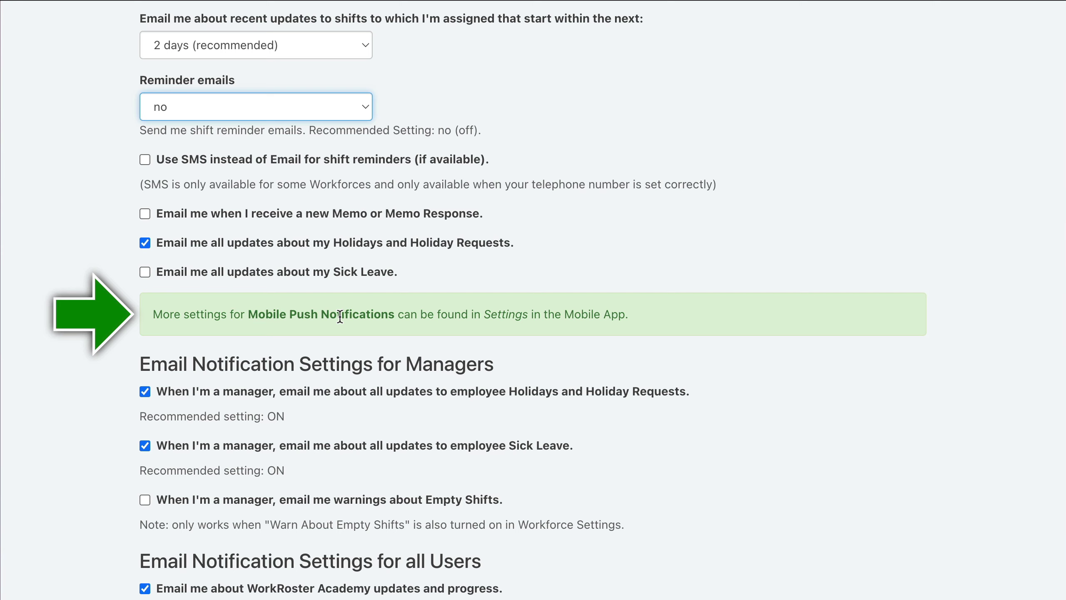
scroll(340, 316, down, 3)
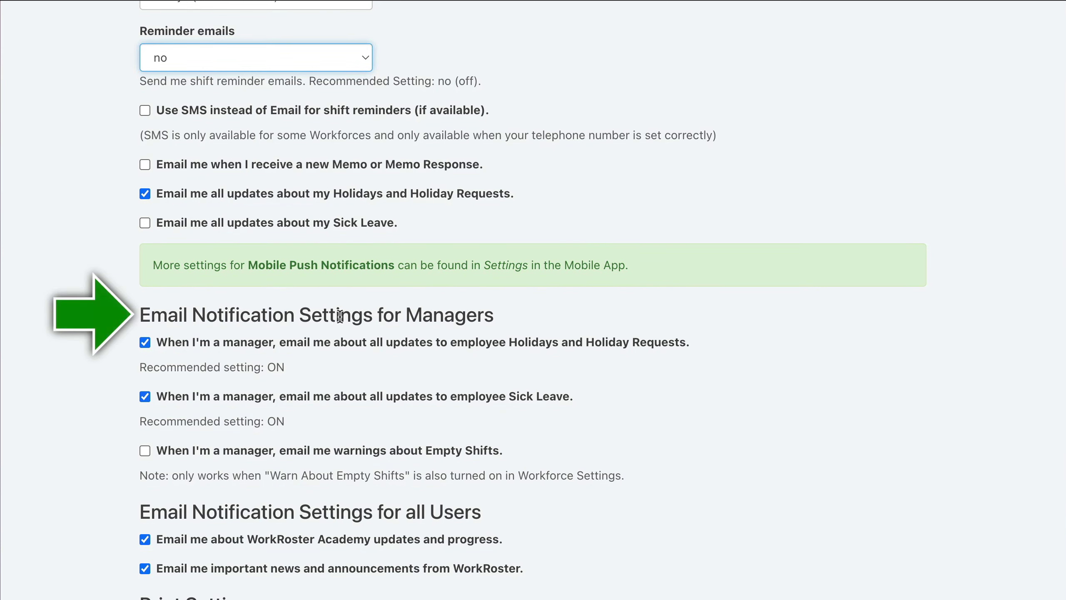
scroll(340, 315, down, 2)
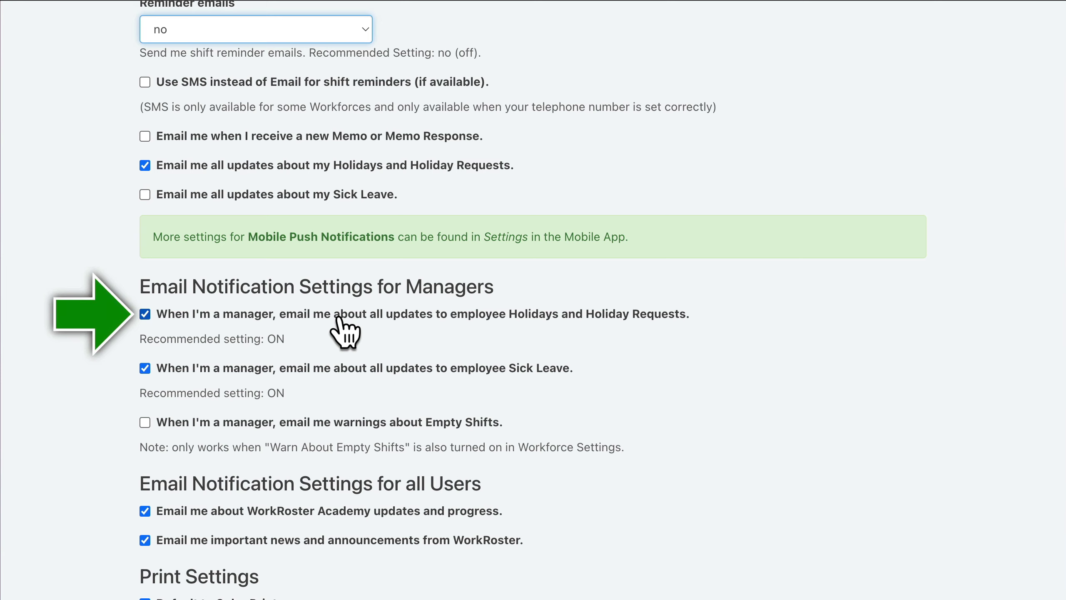
scroll(344, 331, down, 4)
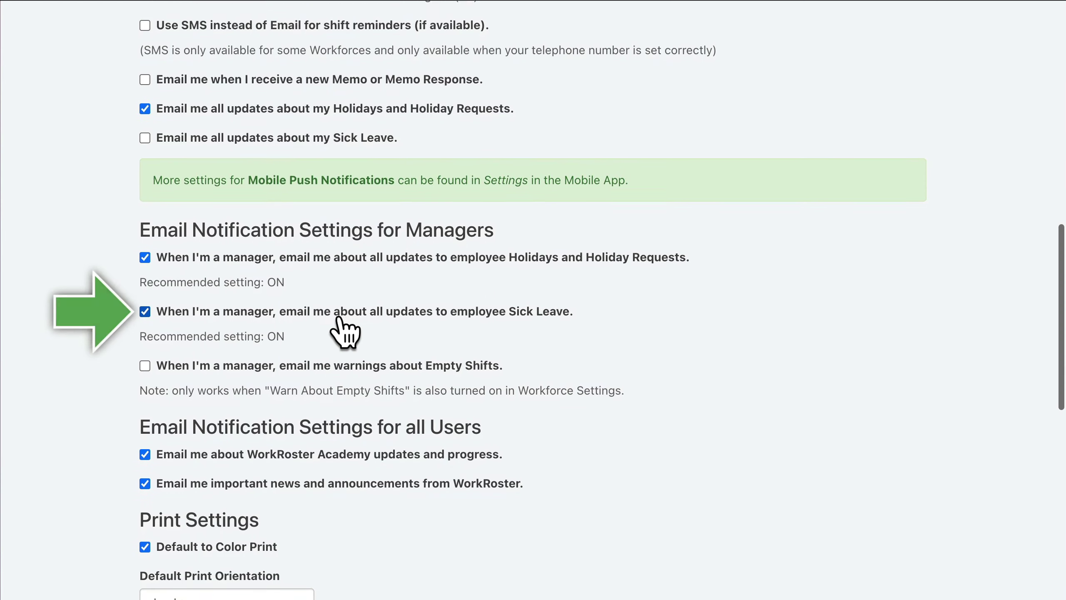
scroll(344, 332, down, 4)
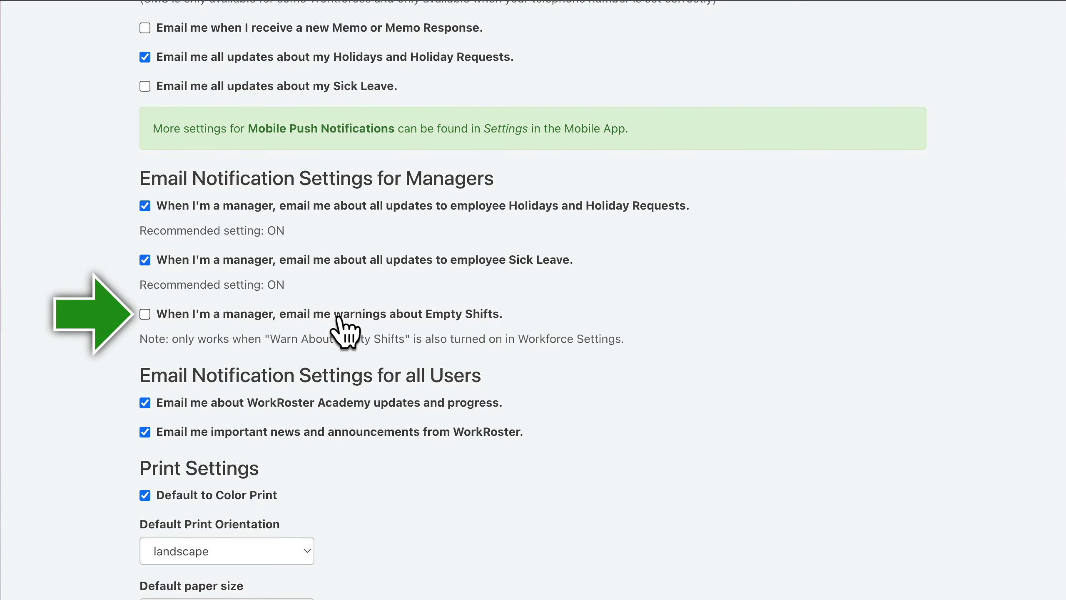
scroll(339, 322, down, 4)
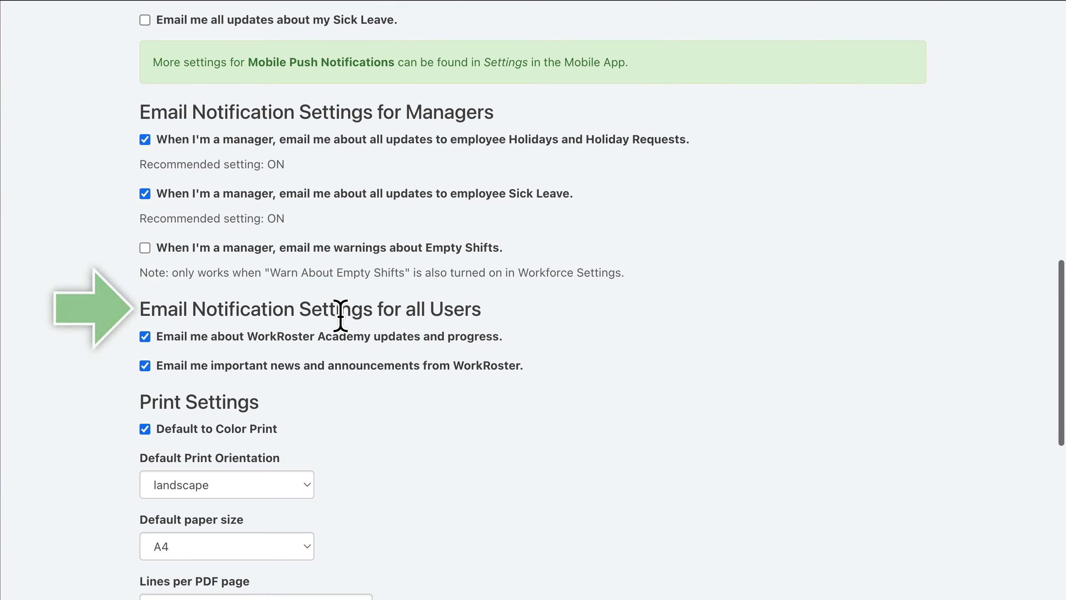
scroll(340, 315, down, 2)
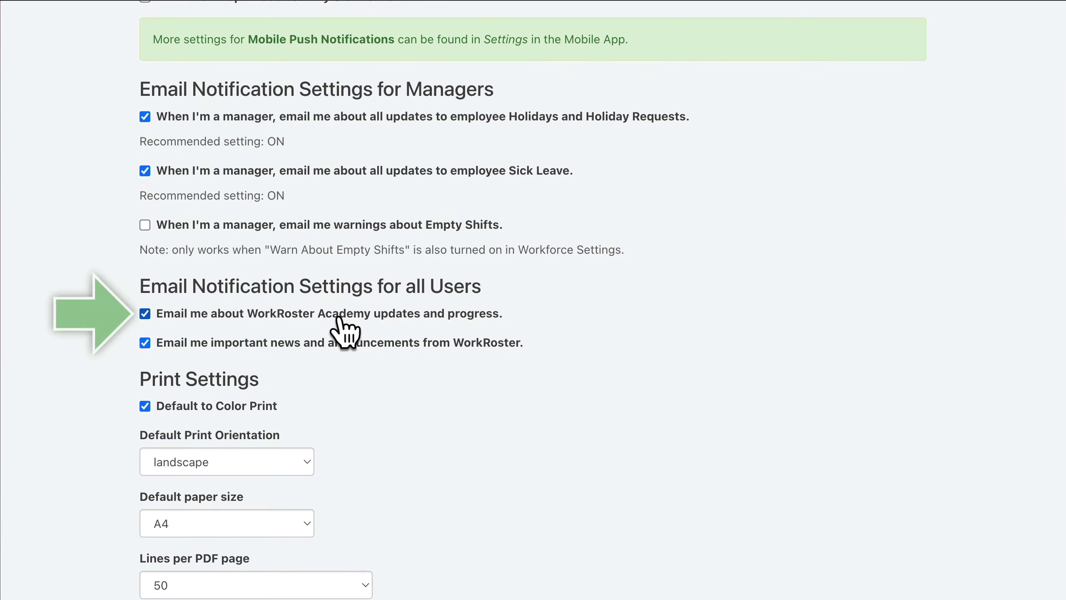
scroll(339, 319, down, 1)
scroll(339, 319, down, 2)
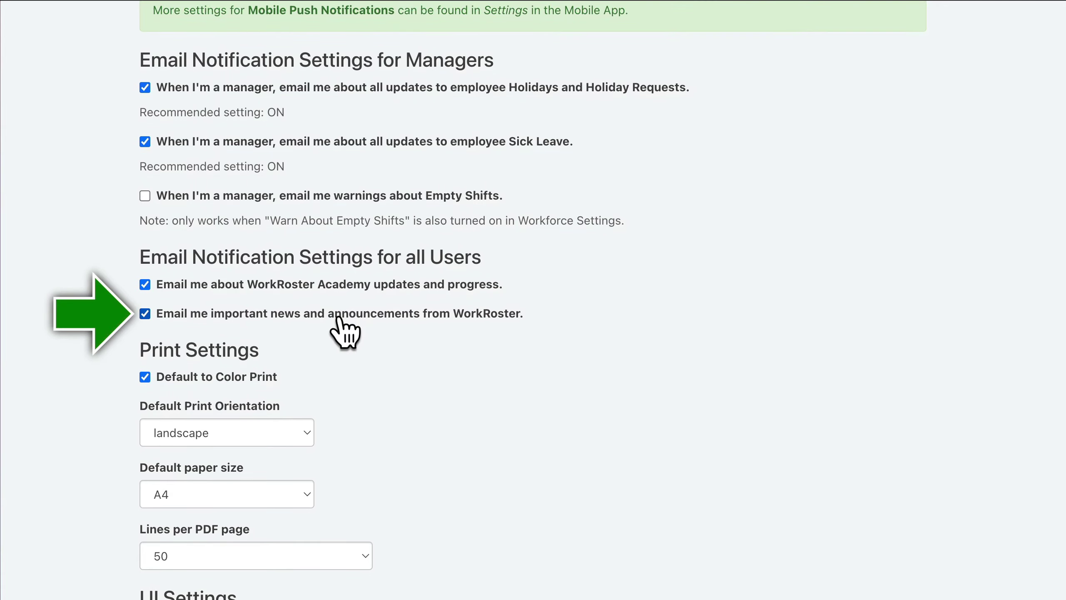
In the print settings, keep A4 as the default paper size and set lines per PDF page to 40 (recommended).
scroll(339, 319, down, 3)
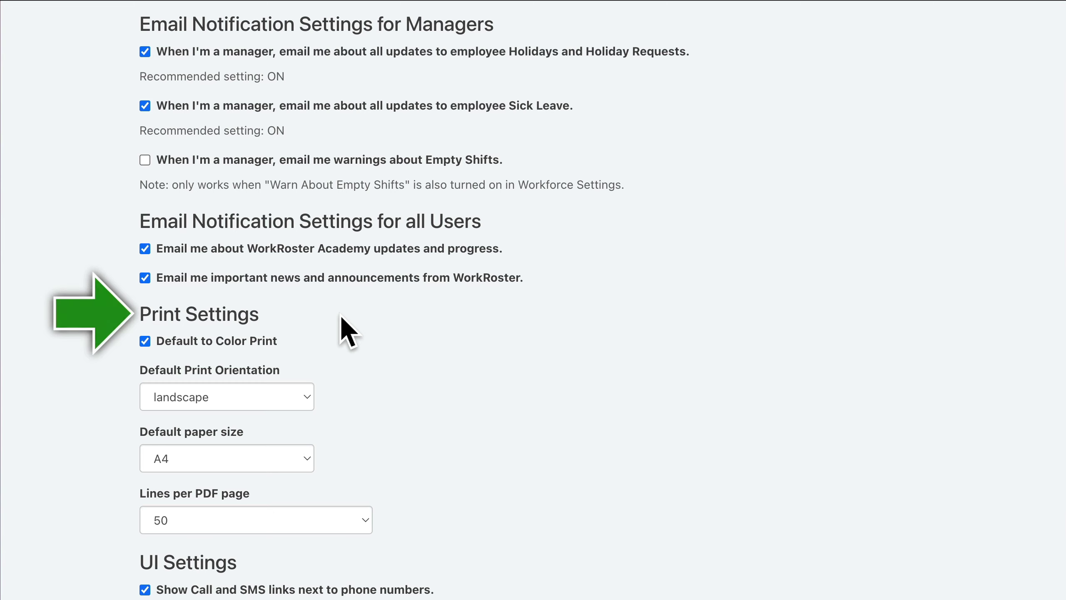
scroll(341, 317, down, 2)
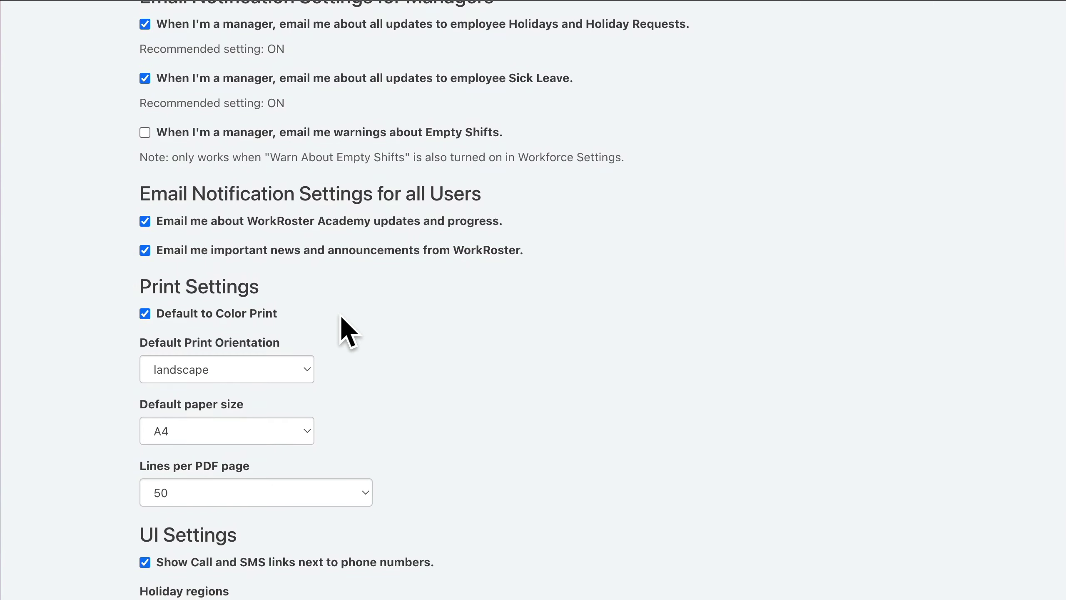
scroll(340, 318, down, 4)
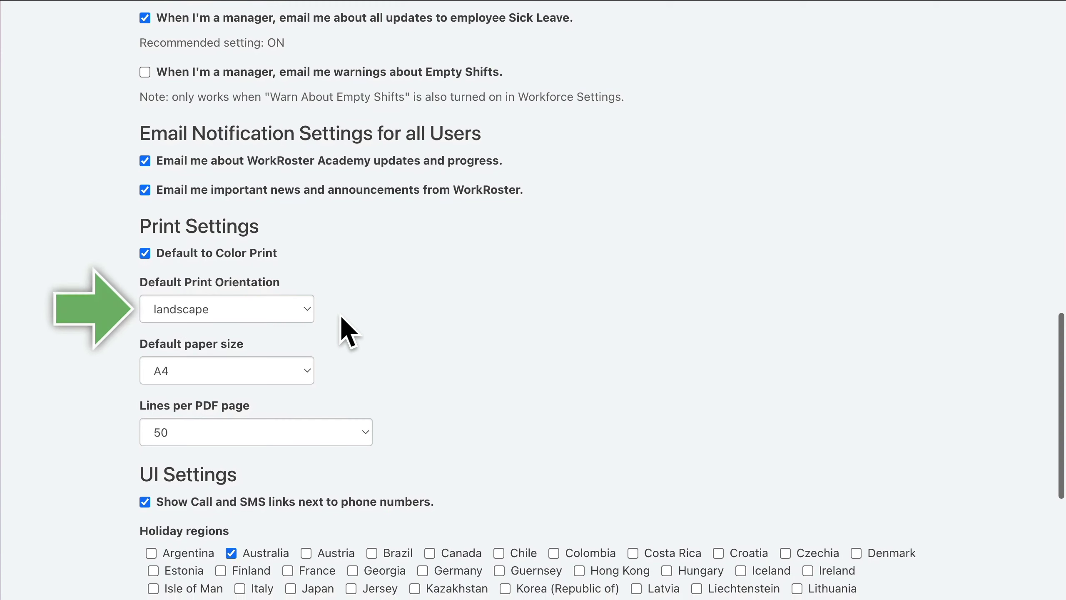
scroll(341, 316, down, 4)
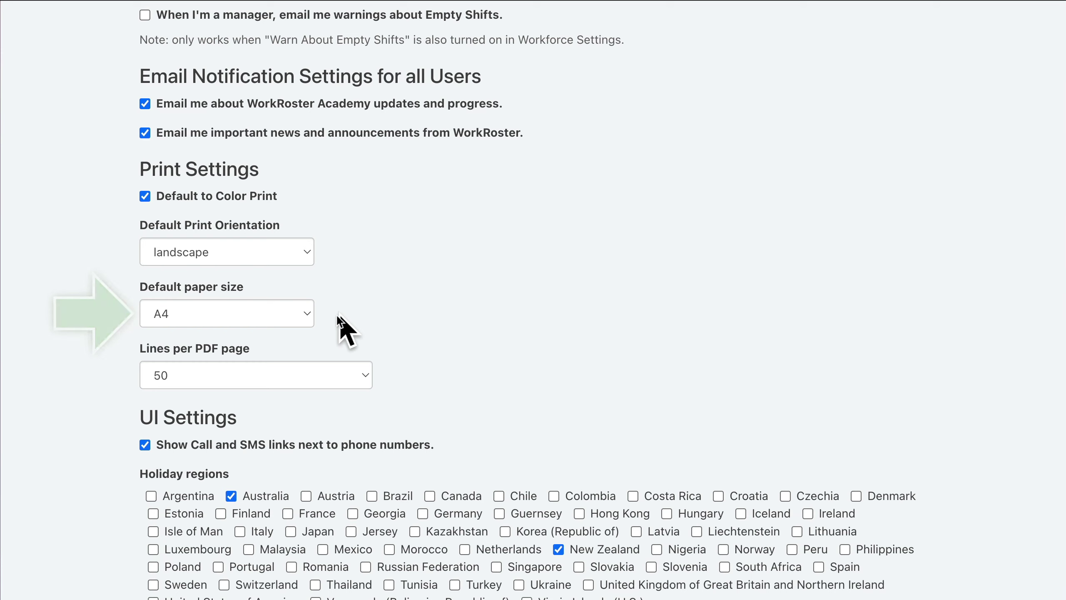
click(227, 313)
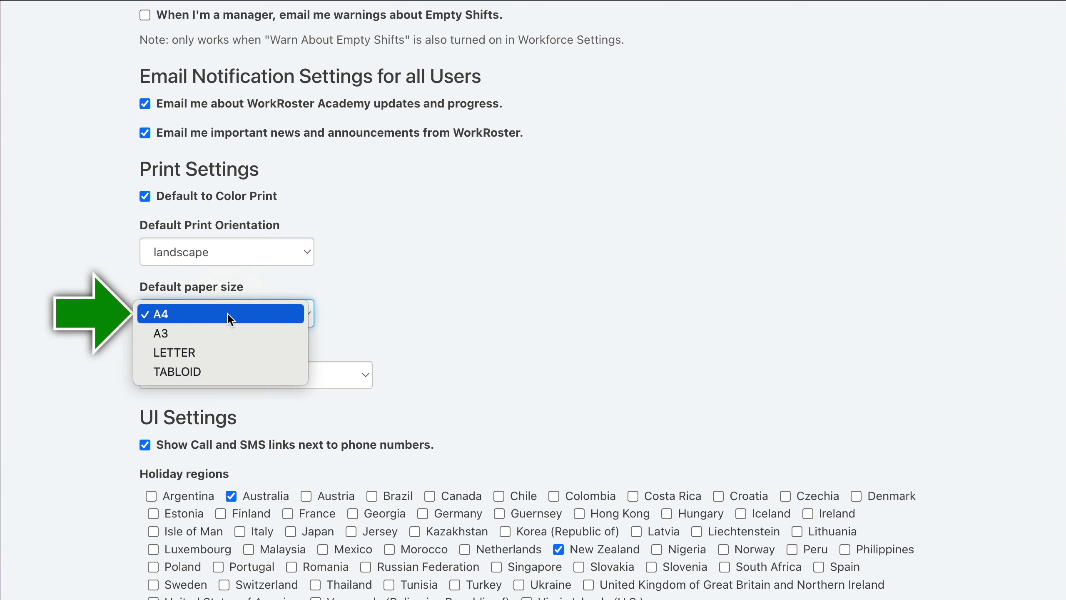
click(227, 313)
scroll(227, 311, down, 3)
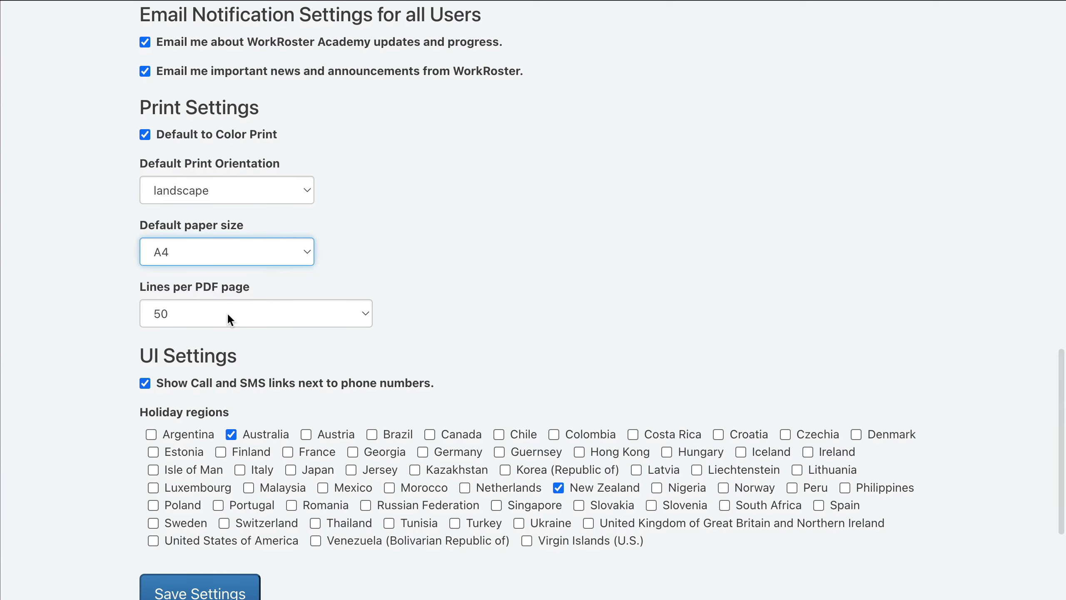
click(257, 313)
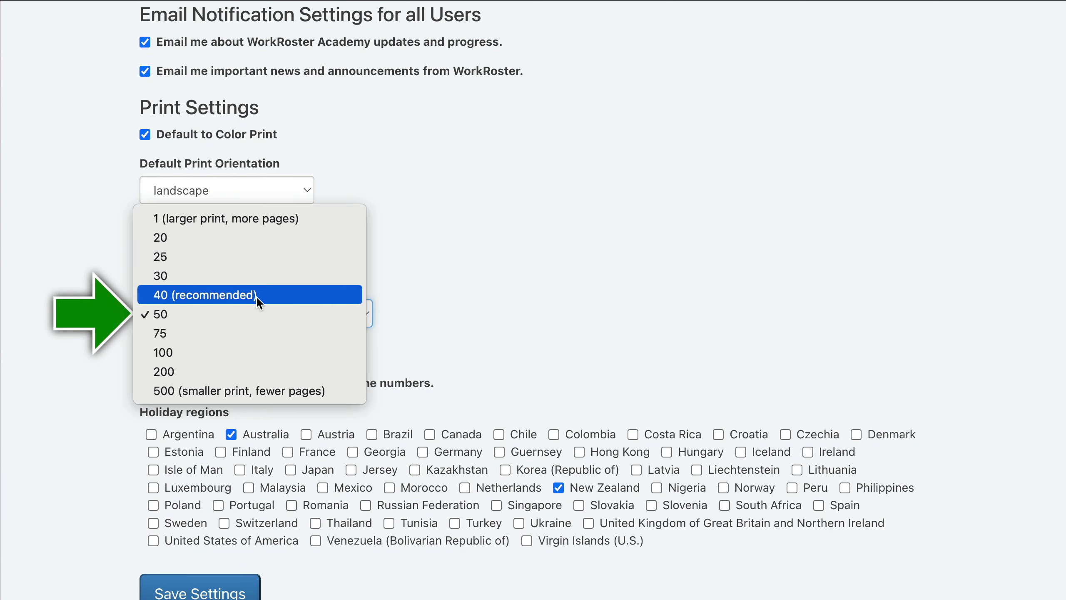
click(256, 296)
Add Russian Federation, Korea (Republic of), Thailand, France, Spain and Singapore to the holiday regions and save the settings.
scroll(339, 295, down, 2)
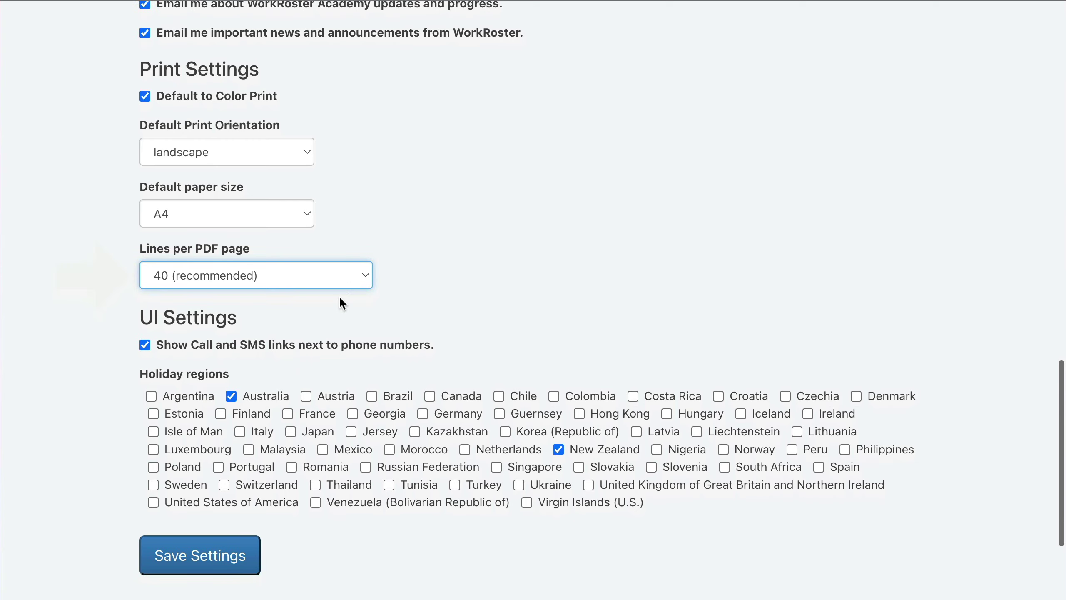
scroll(339, 295, down, 1)
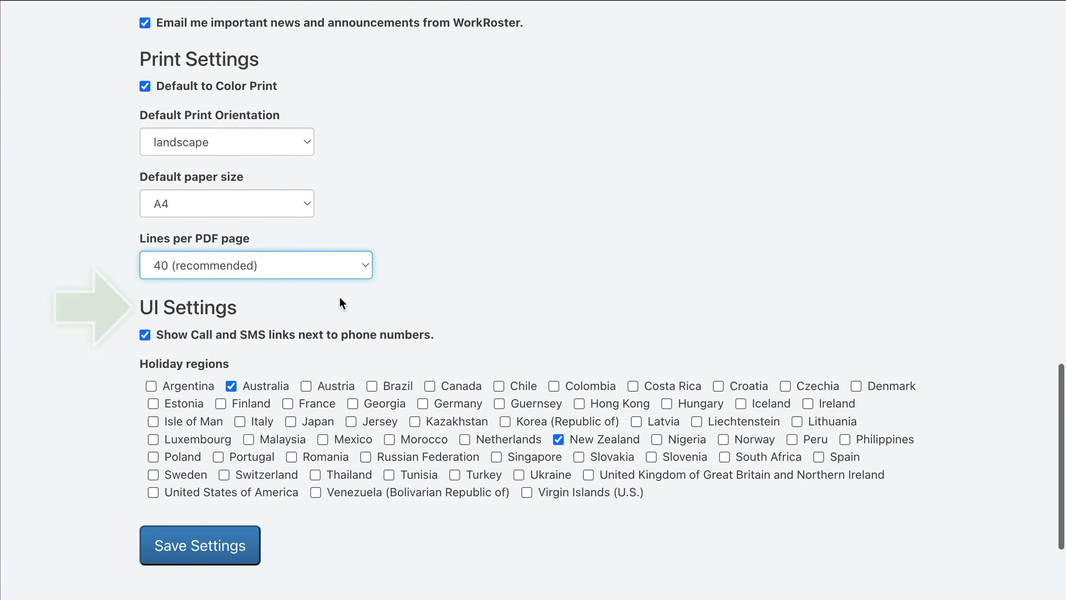
scroll(341, 299, down, 1)
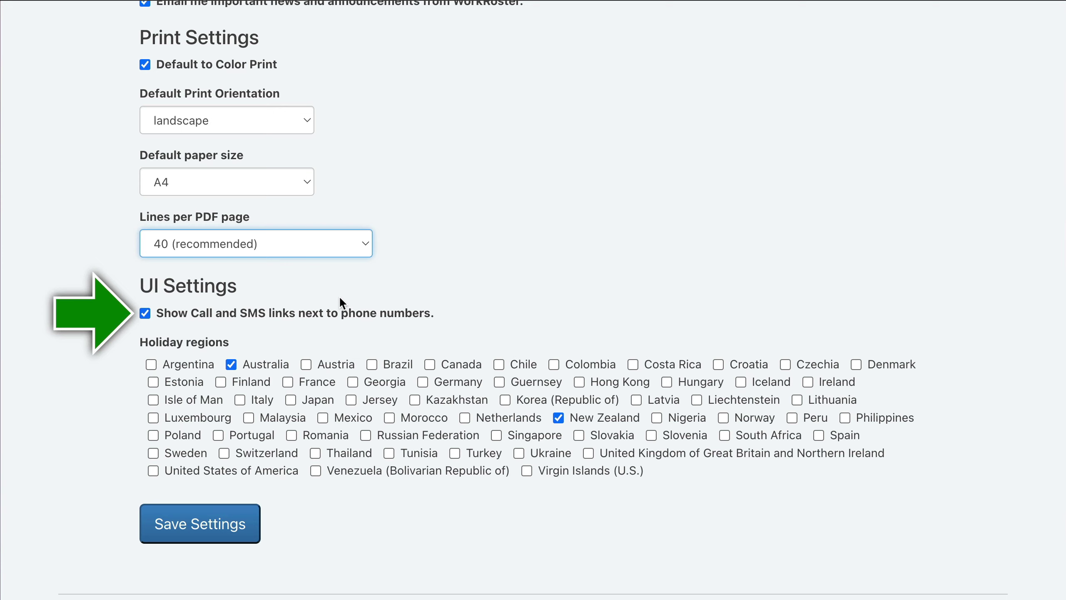
scroll(339, 295, down, 5)
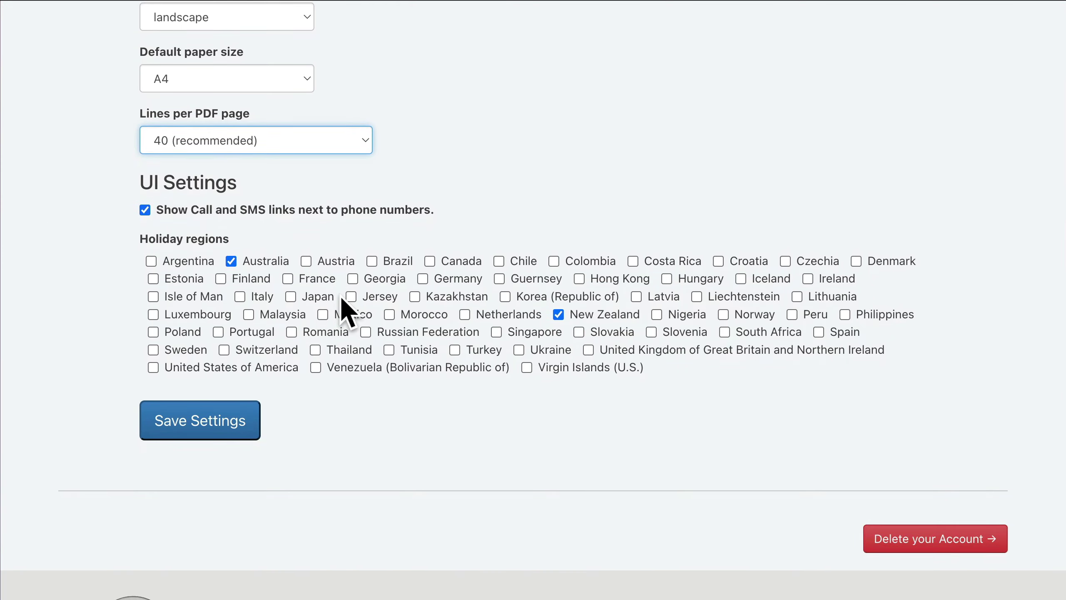
click(420, 332)
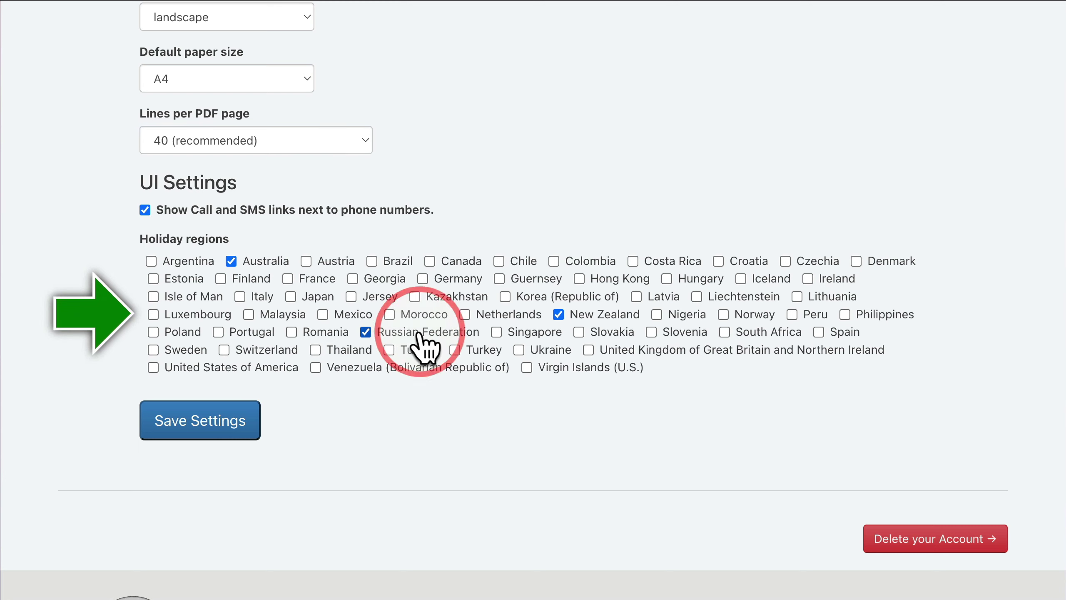
click(561, 297)
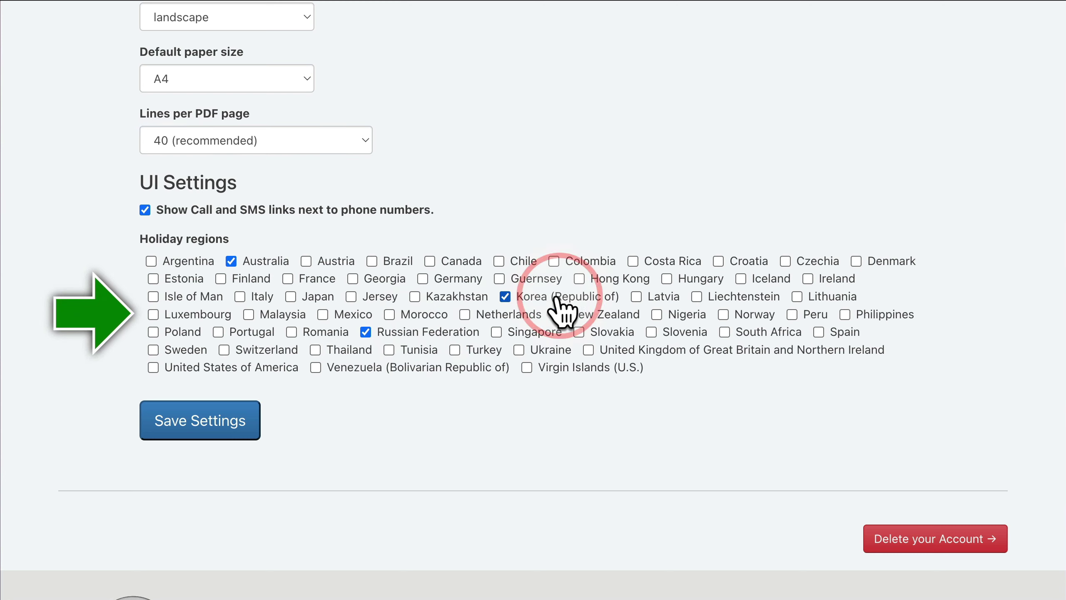
click(341, 350)
click(309, 279)
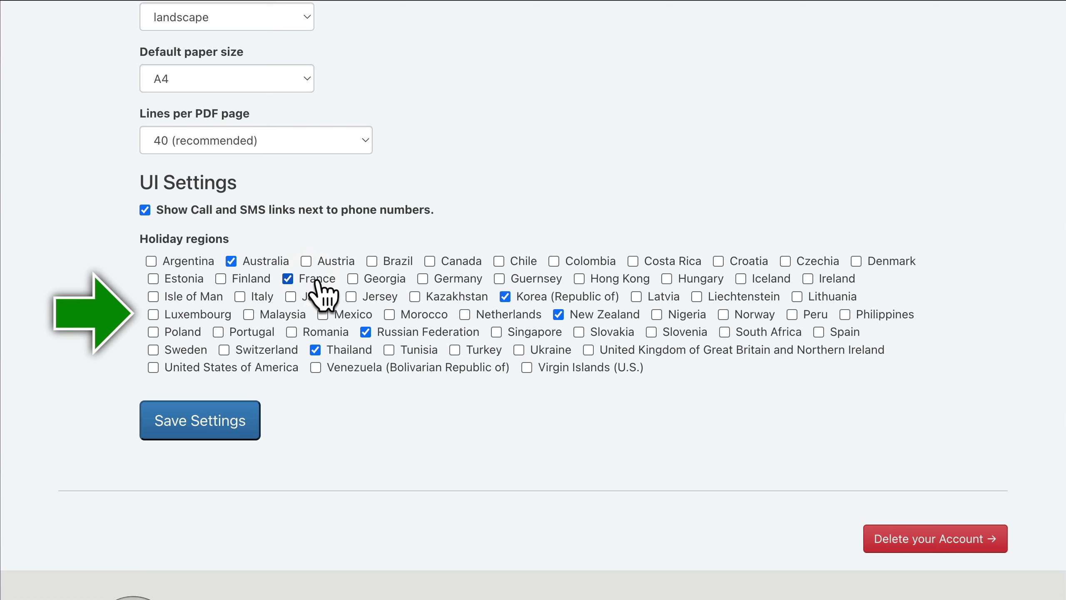
click(837, 334)
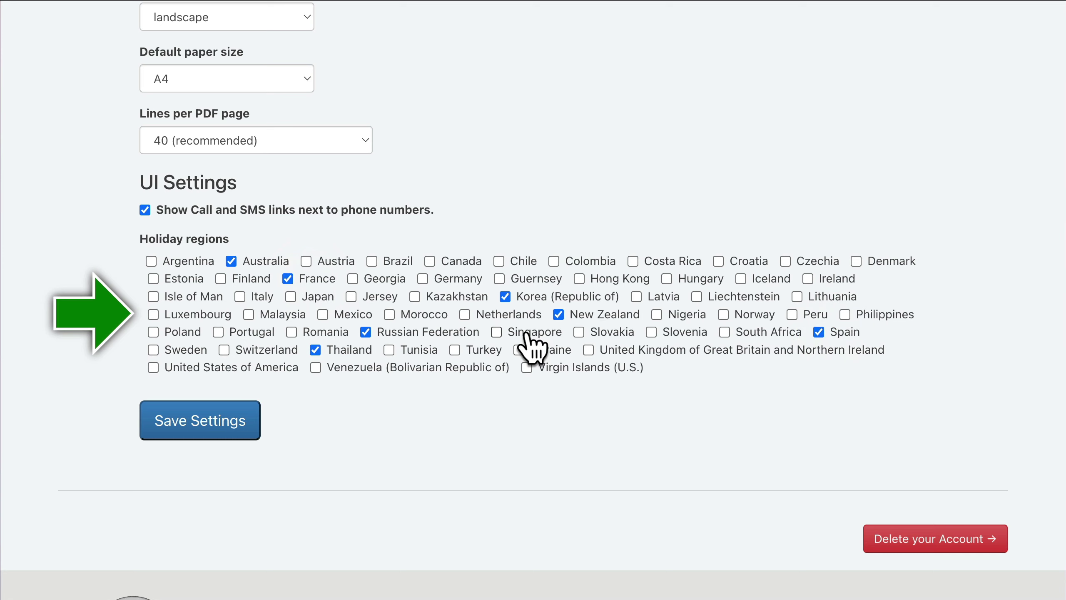
click(526, 333)
scroll(528, 331, down, 3)
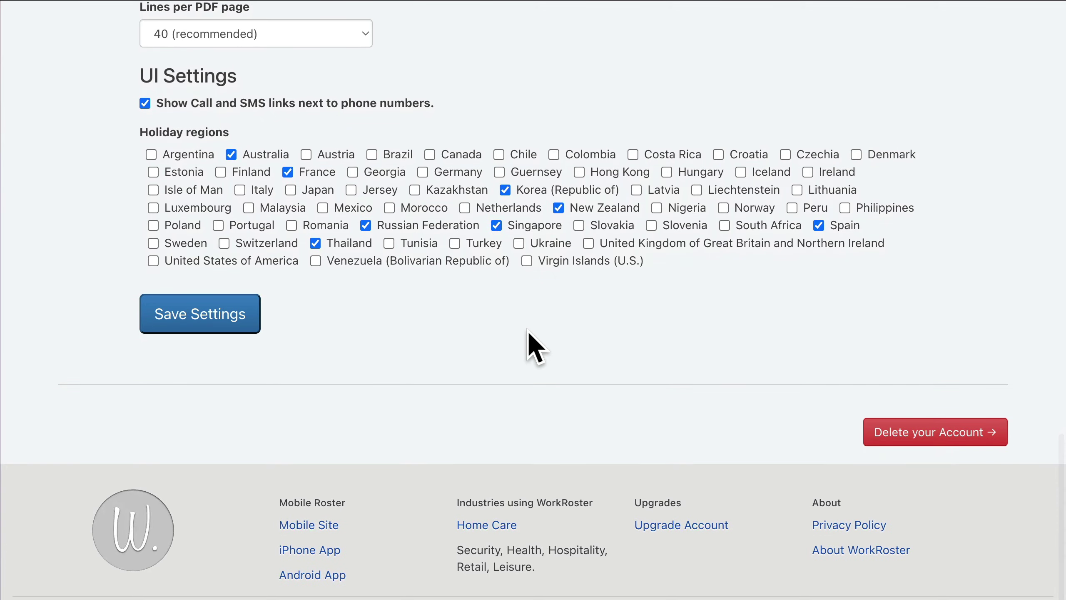
click(200, 323)
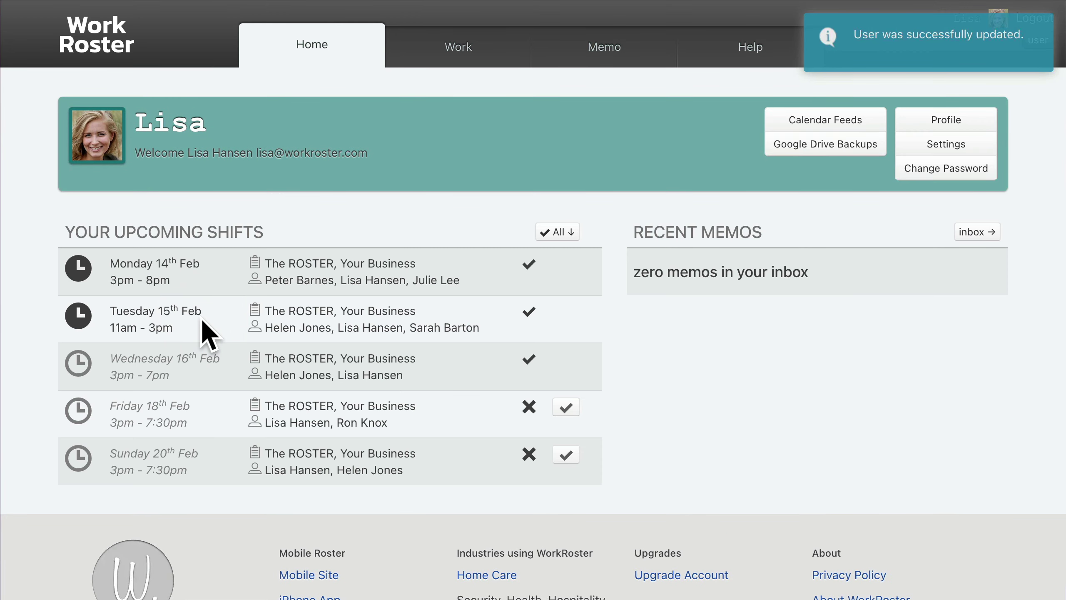